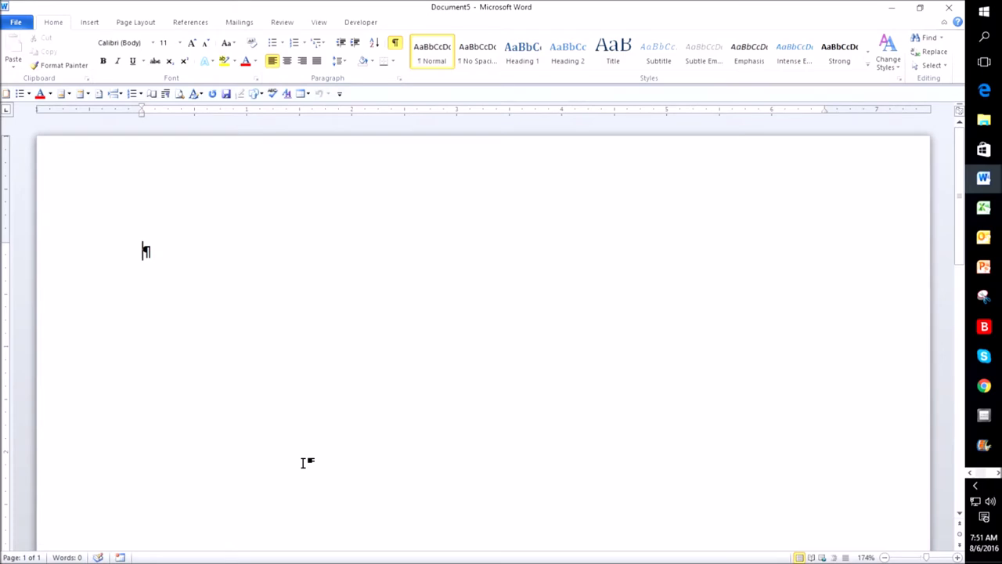
key("alt")
key("l")
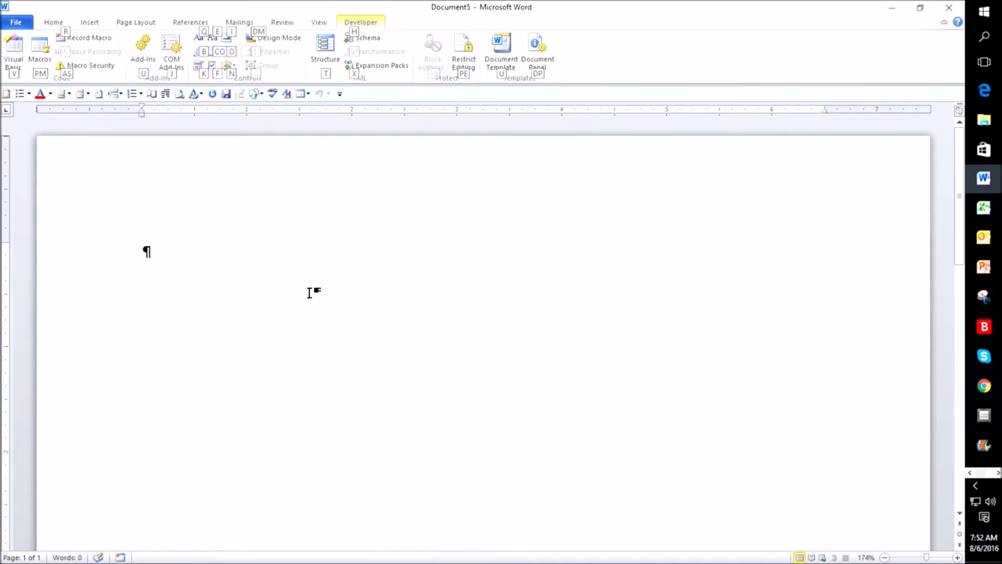
key("h")
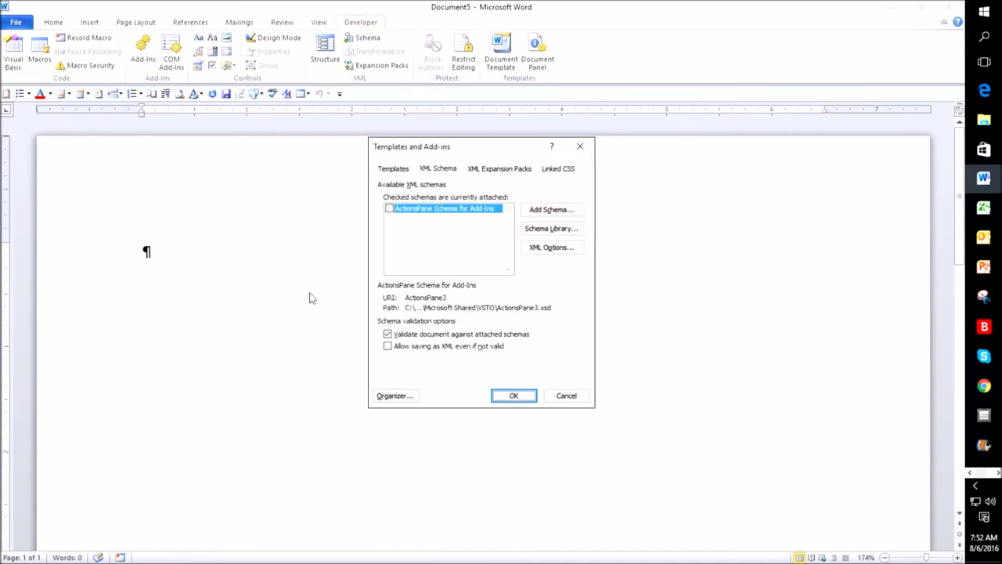
key("Escape")
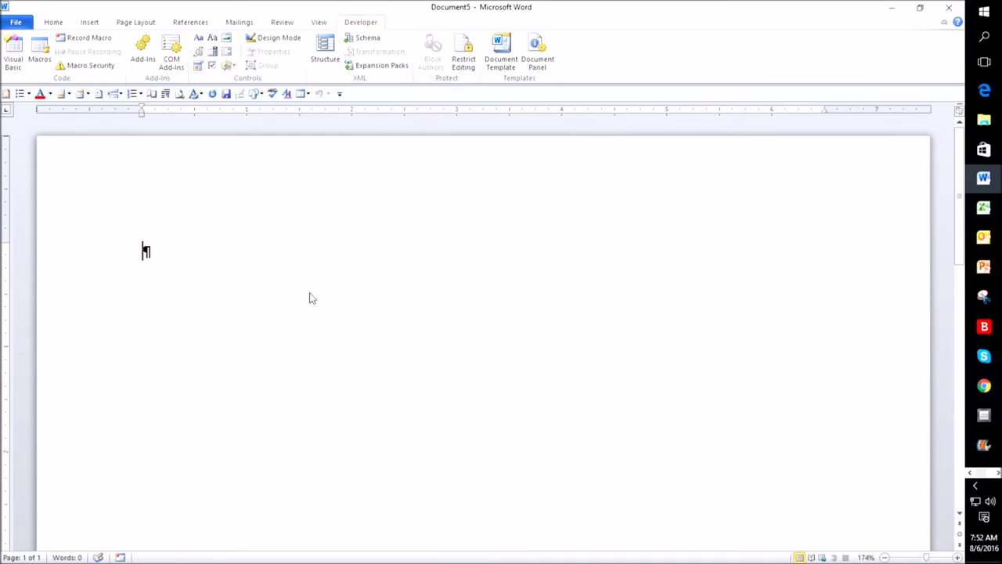
- Insert a date picker content control in the blank document and set its date to 8/6/2016
key("alt")
key("l")
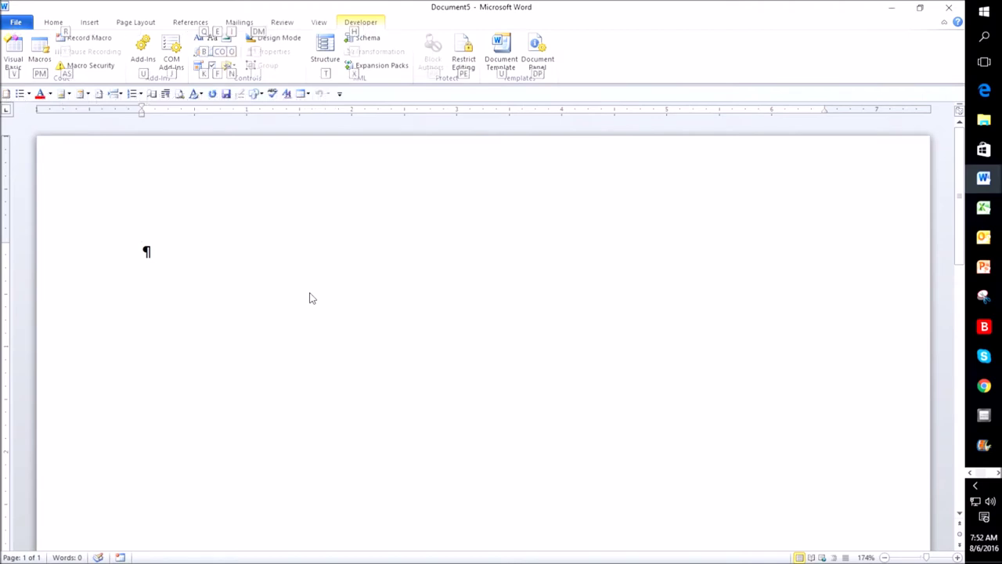
key("f")
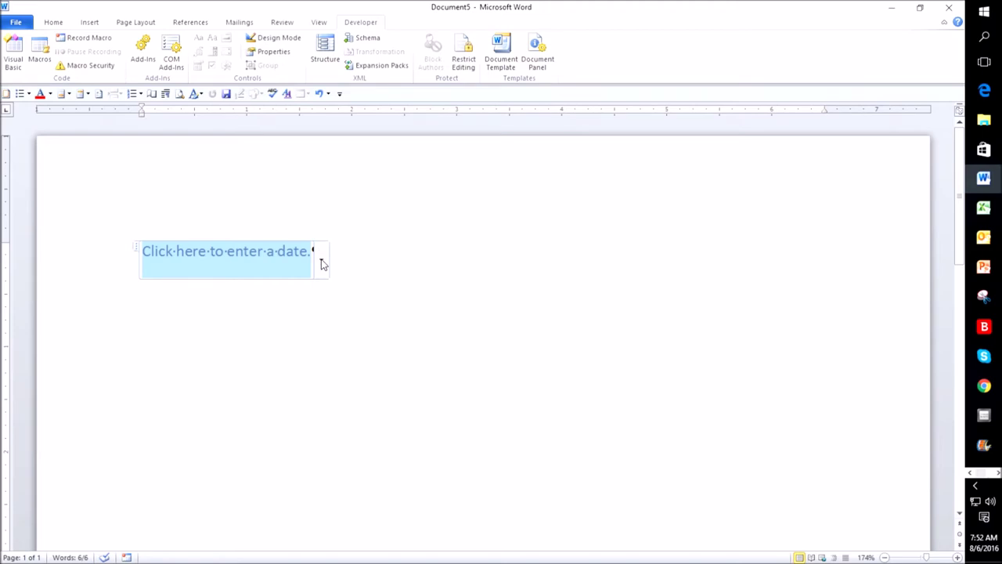
left_click(323, 265)
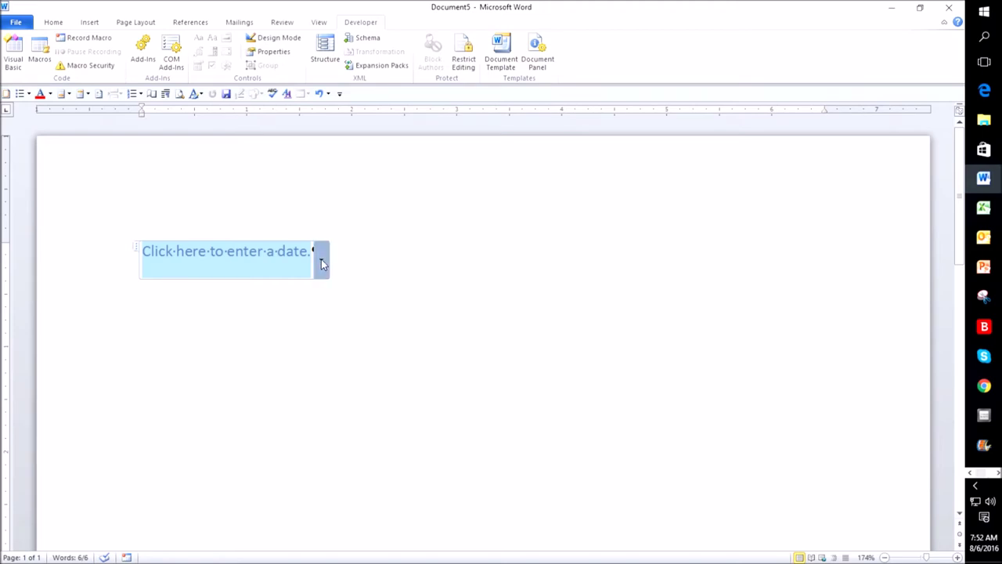
left_click(316, 312)
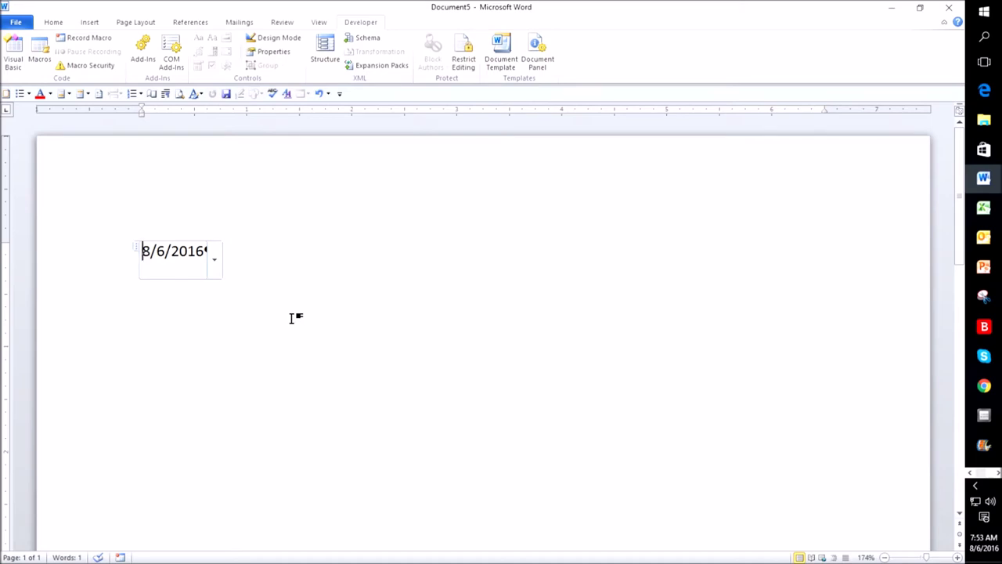
- Try the 6-Aug-16 display format in the date control's properties, cancel the change and deselect the control
key("alt")
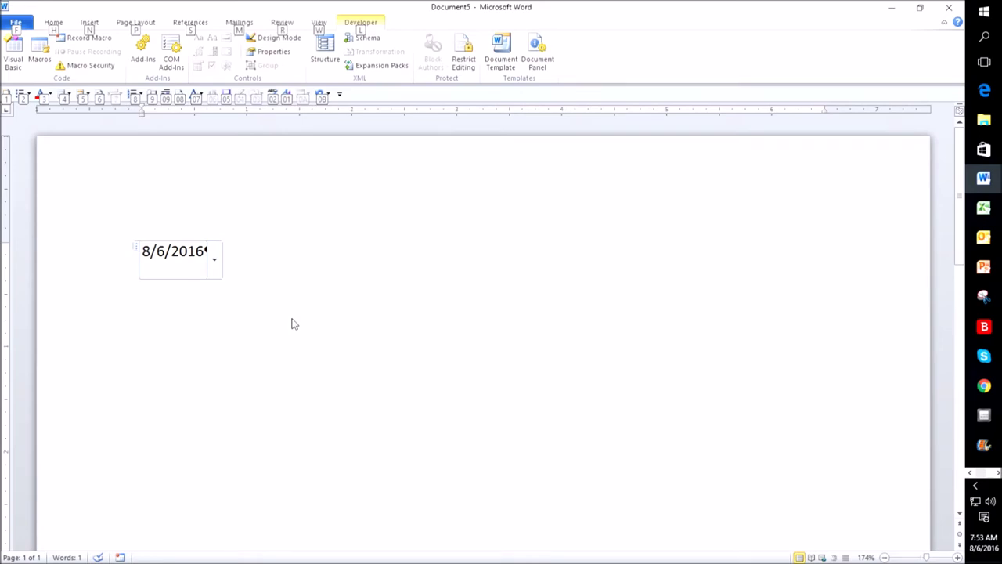
key("l")
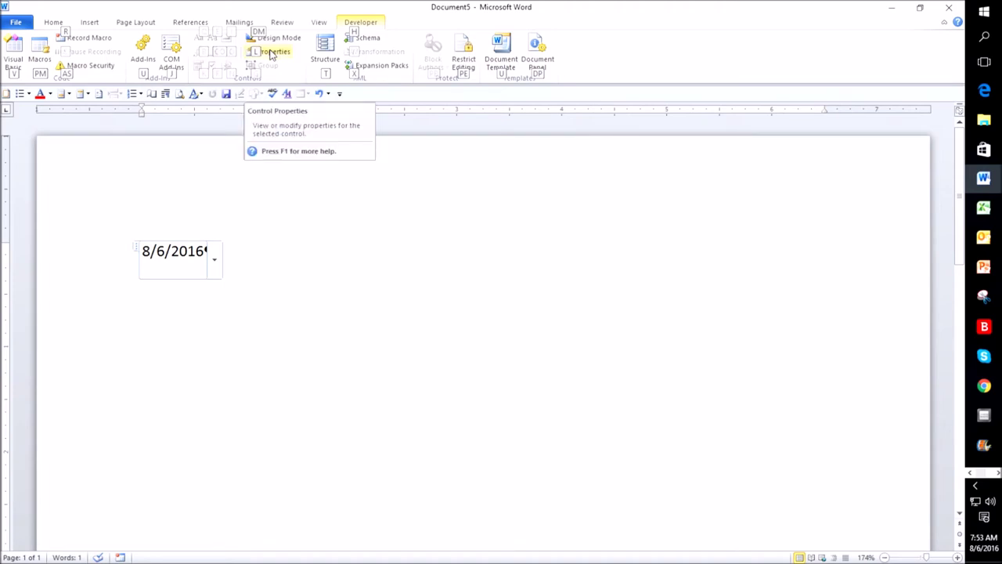
left_click(270, 53)
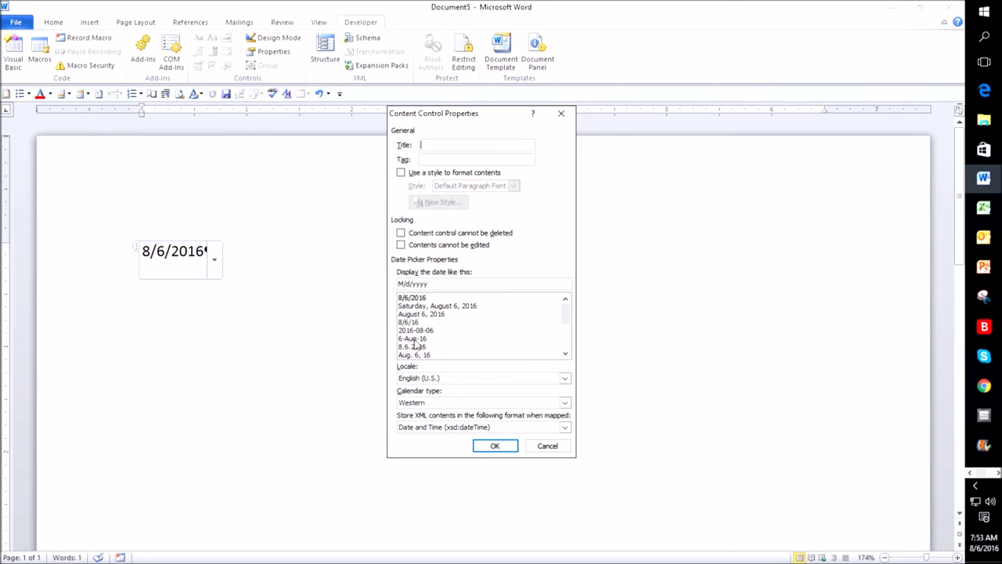
left_click(415, 339)
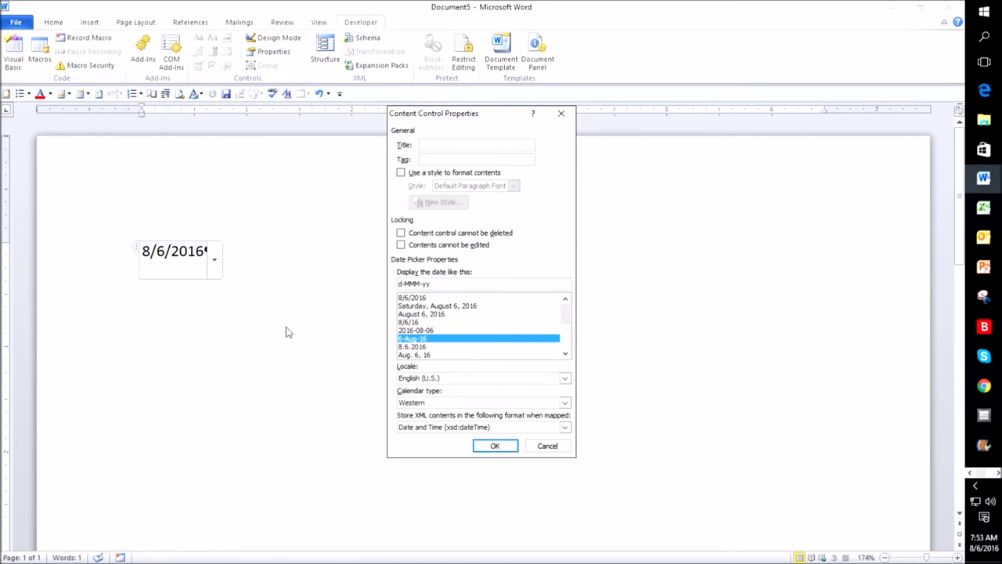
left_click(548, 446)
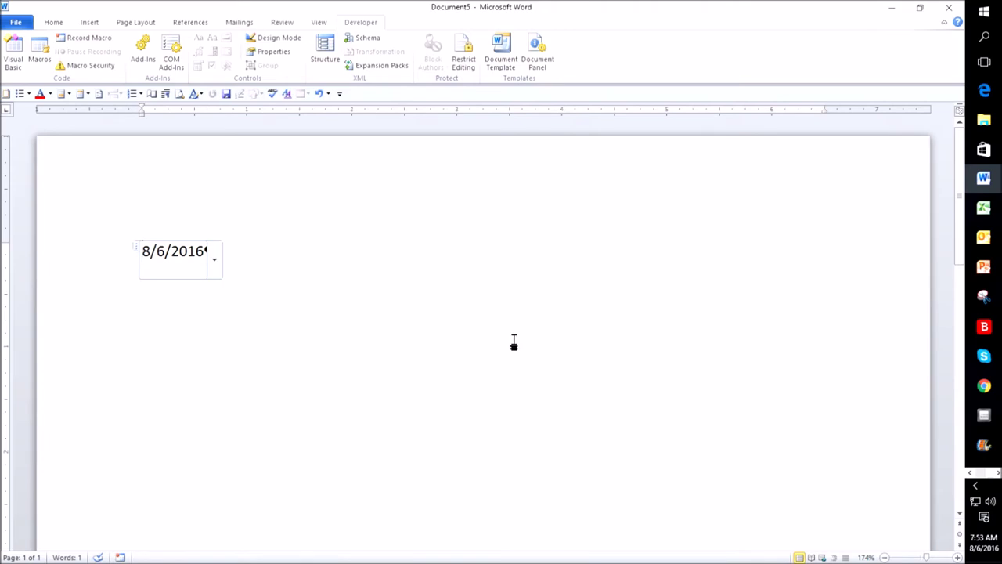
left_click(429, 274)
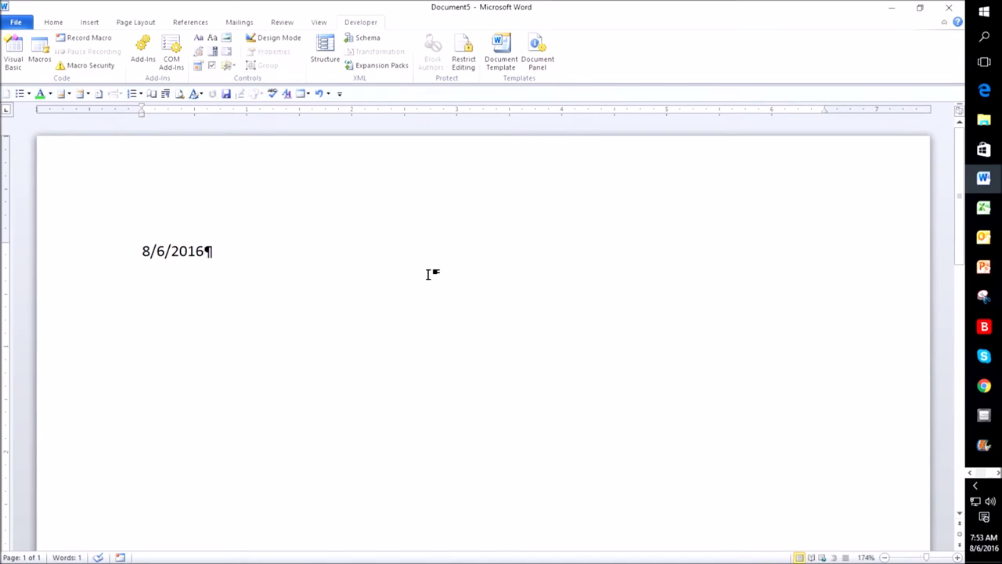
- Set 6-Aug-16 as the default English (U.S.) date format and insert the date on a new line below the date control
key("alt")
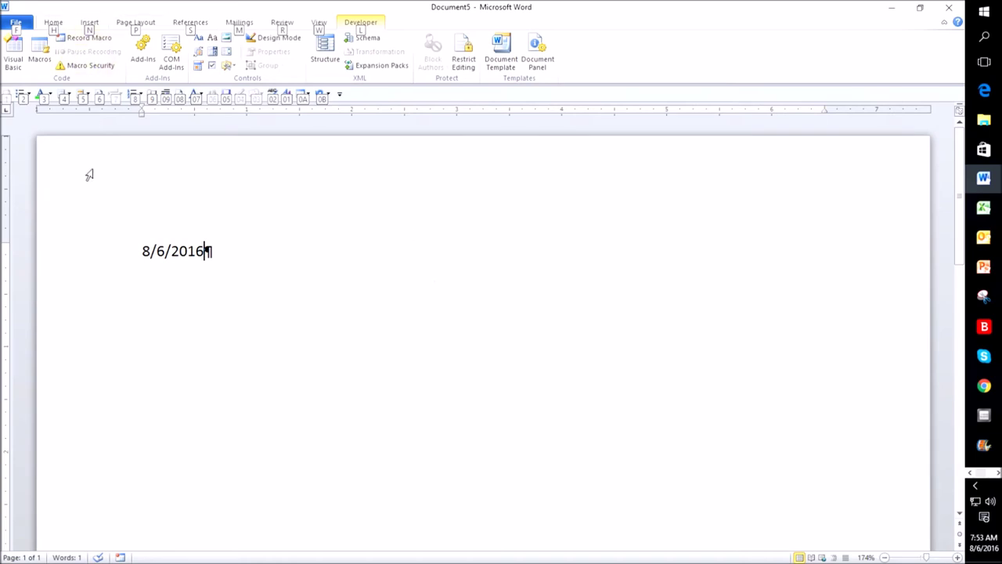
key("n")
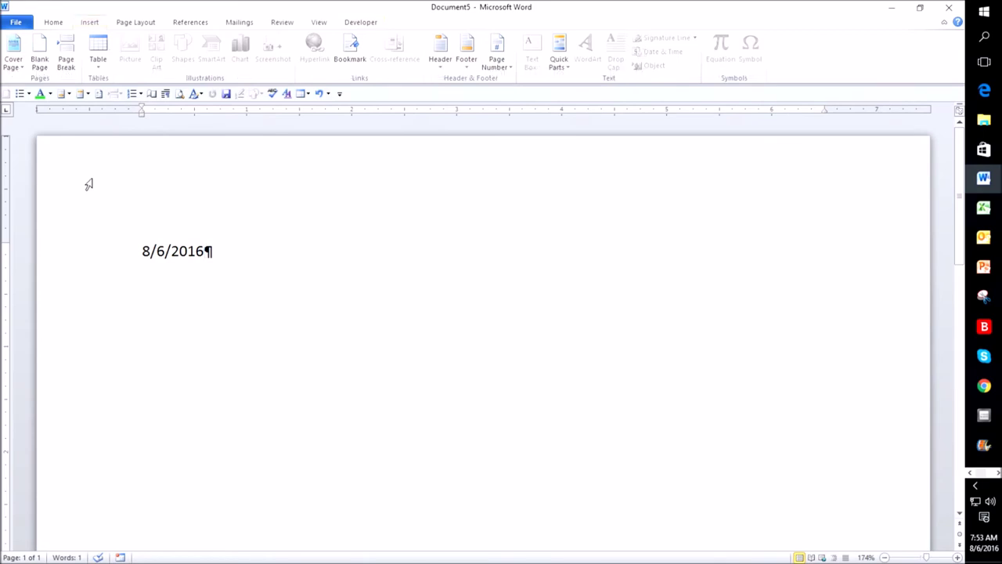
key("Escape")
key("Escape")
key("Return")
key("alt")
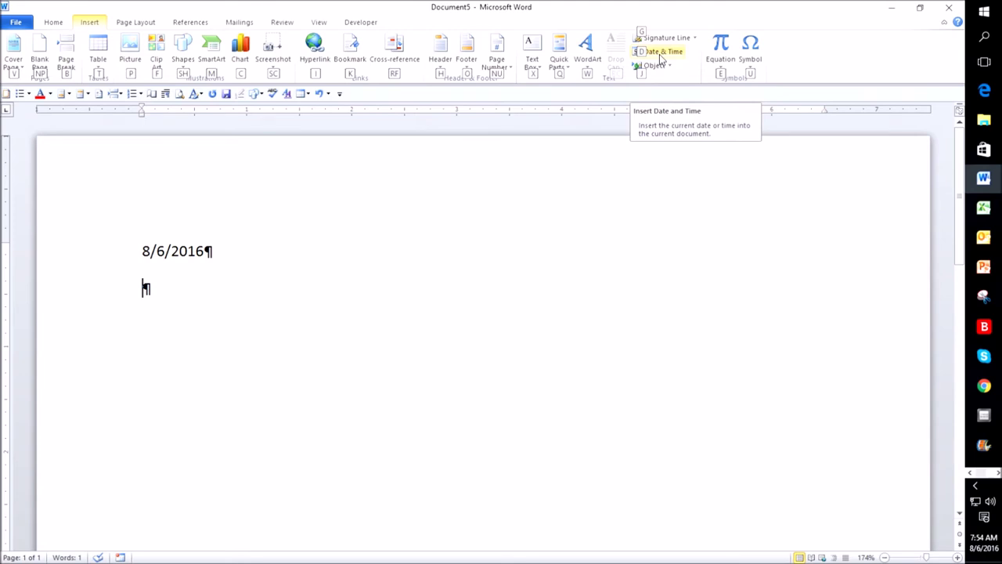
left_click(660, 52)
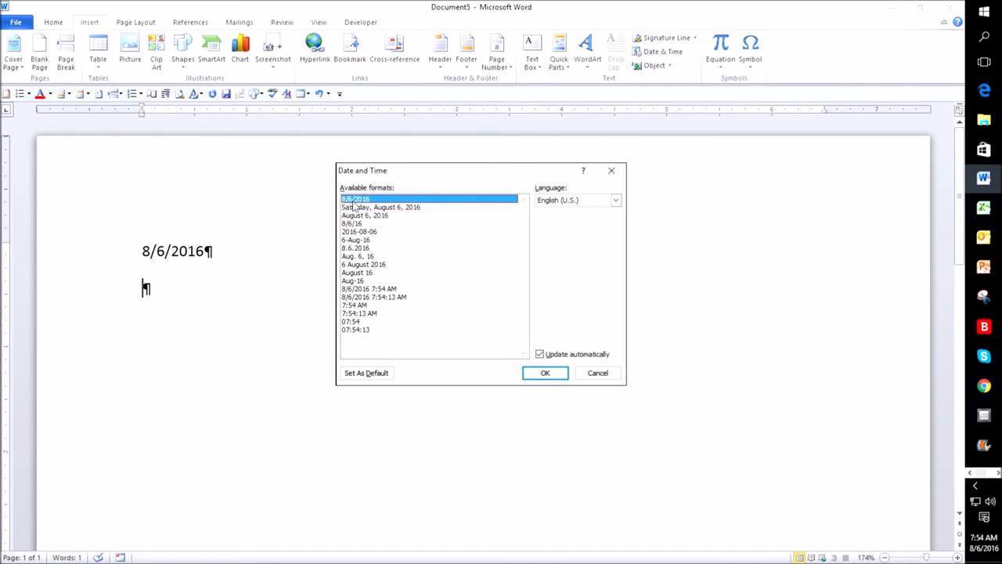
left_click(365, 241)
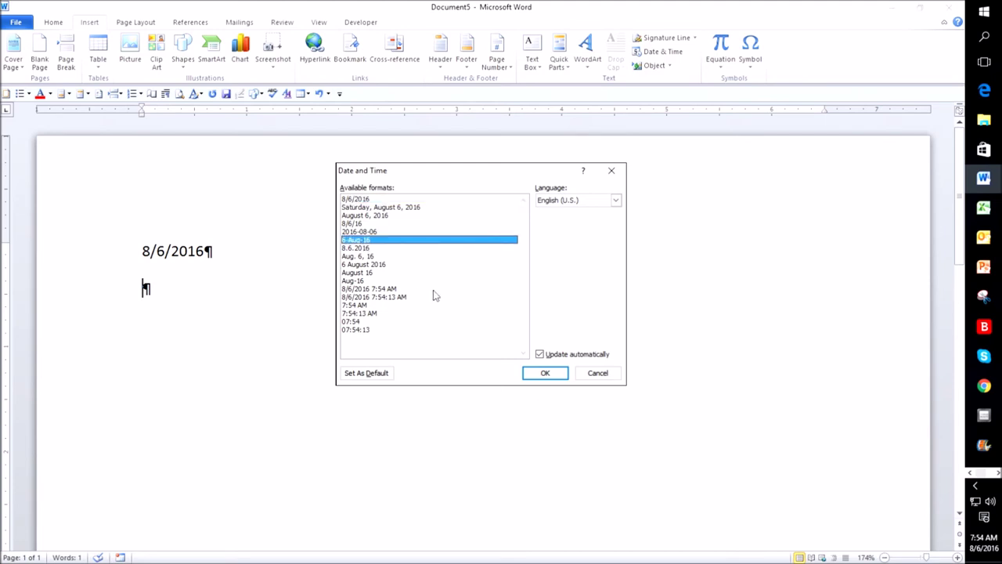
left_click(379, 373)
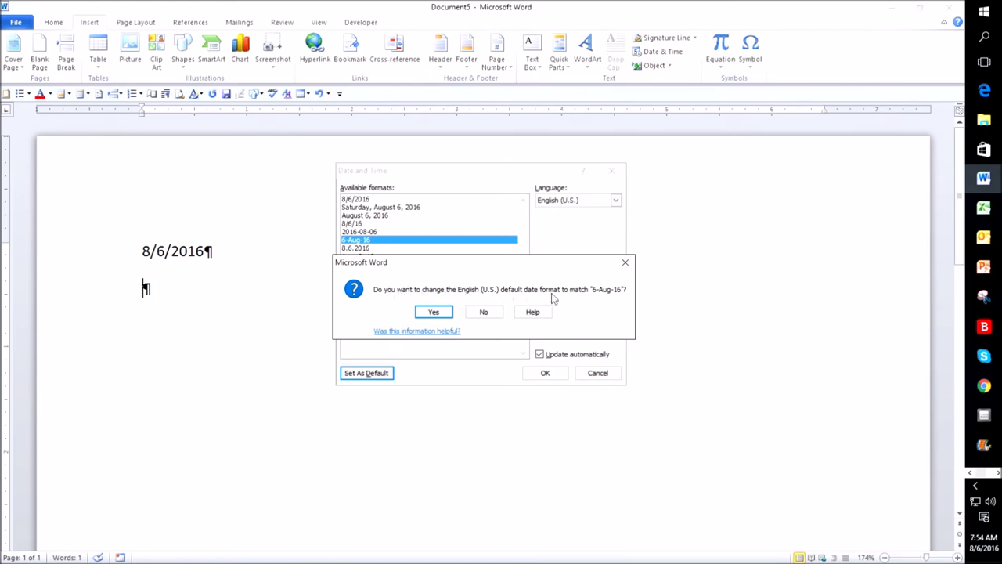
left_click(434, 313)
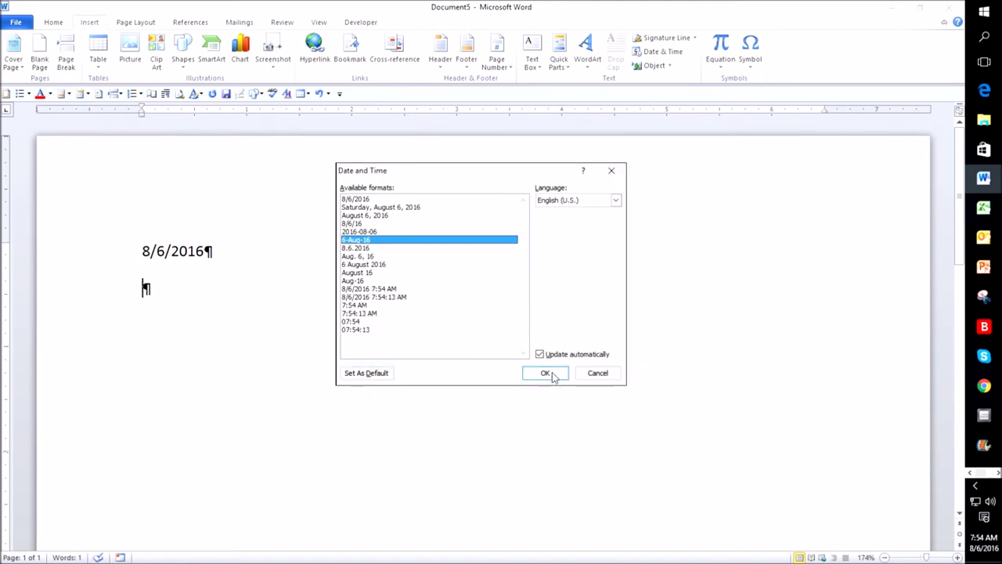
left_click(546, 372)
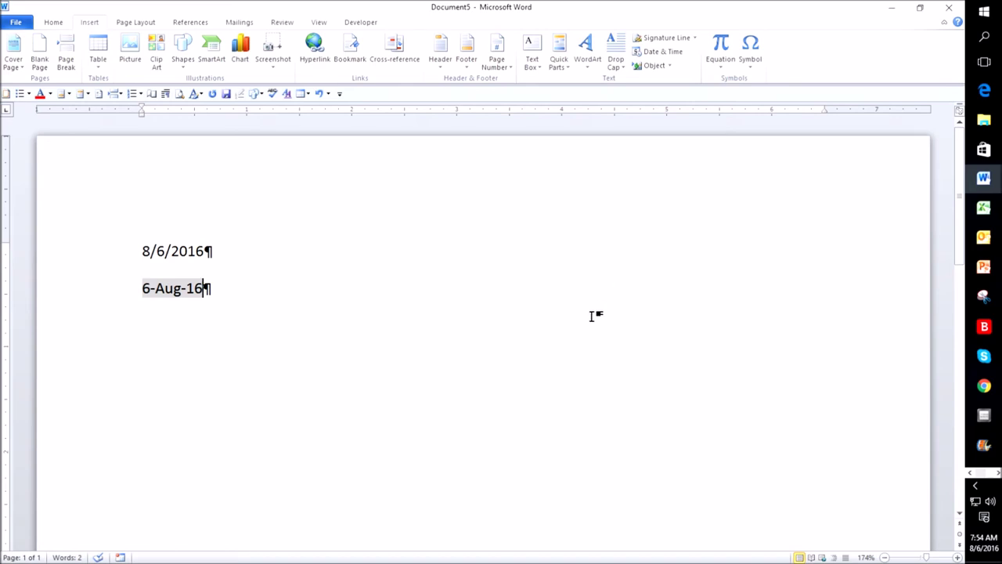
- Delete both dates from the document
key("Home")
key("BackSpace")
key("BackSpace")
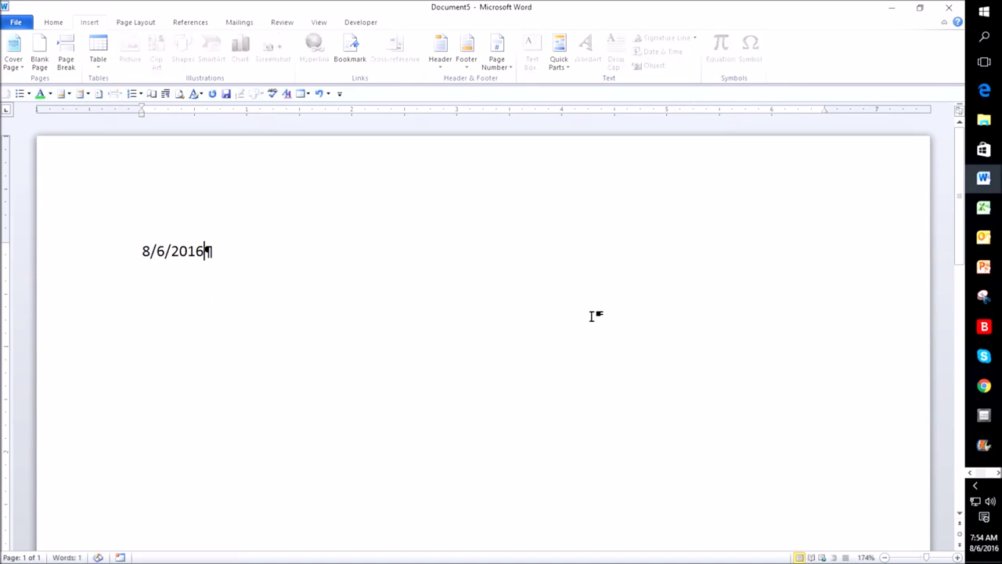
key("ctrl+a")
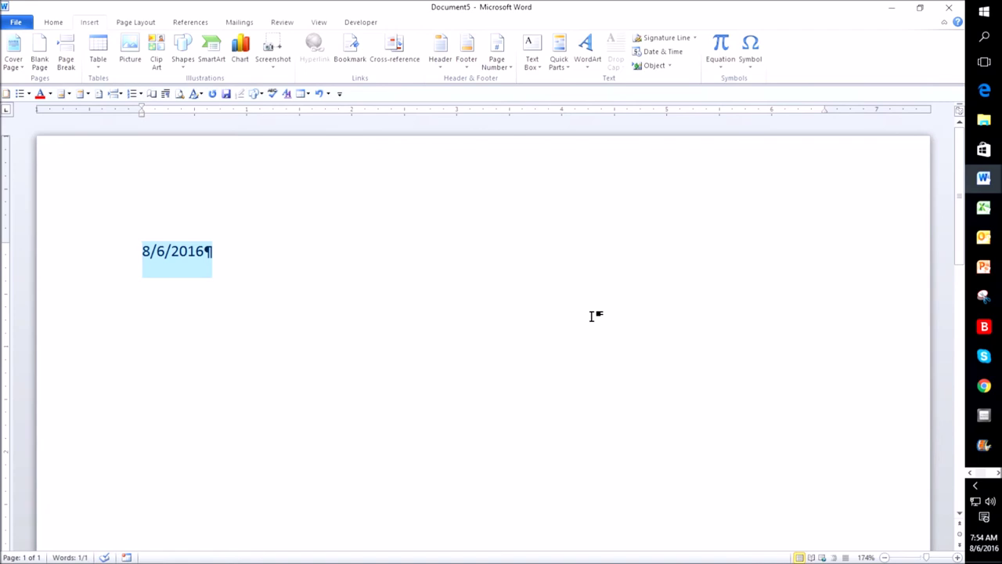
key("Delete")
- Insert a new date picker content control, choose 15-Aug-16 as its date and deselect the control
key("alt")
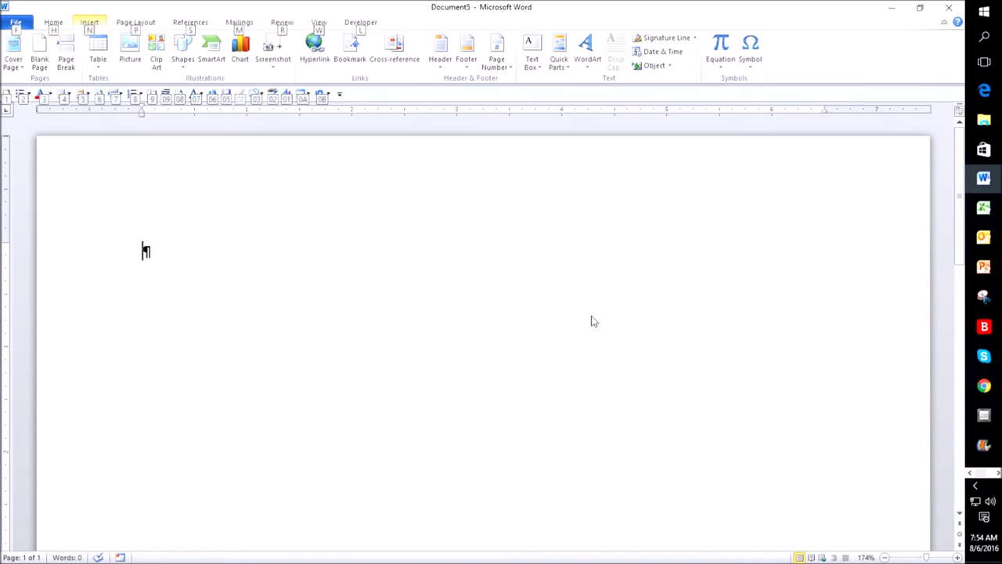
key("l")
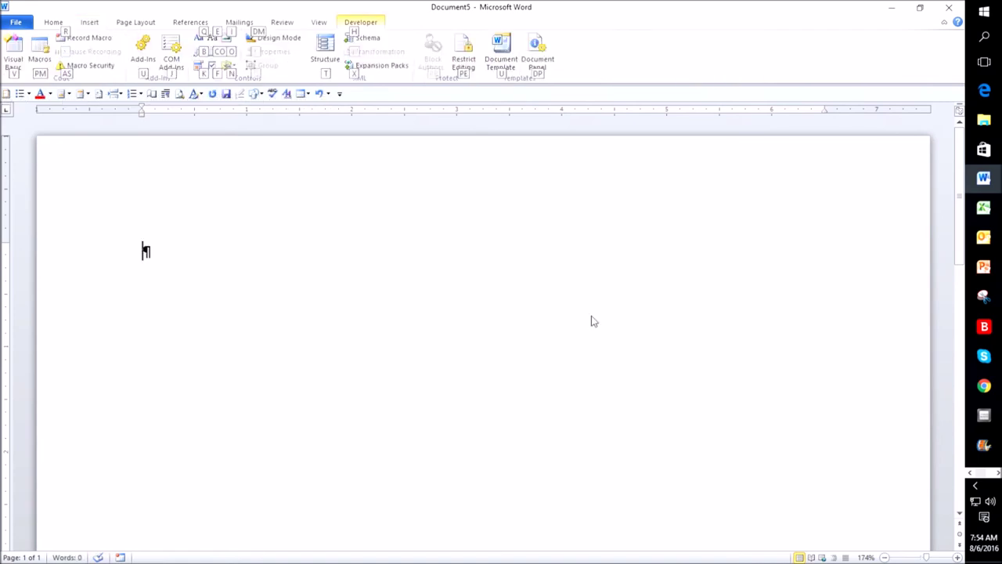
key("f")
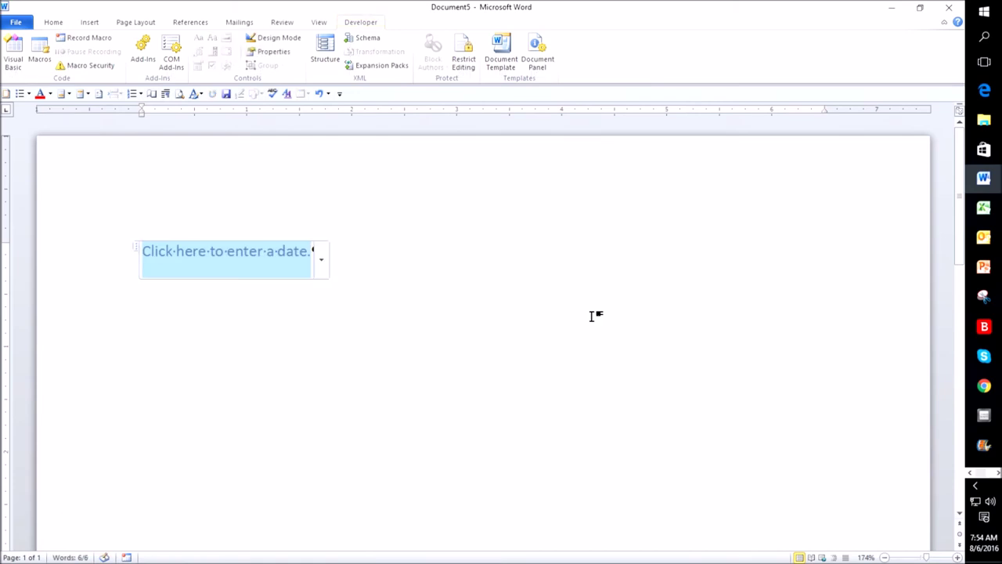
left_click(321, 260)
left_click(243, 332)
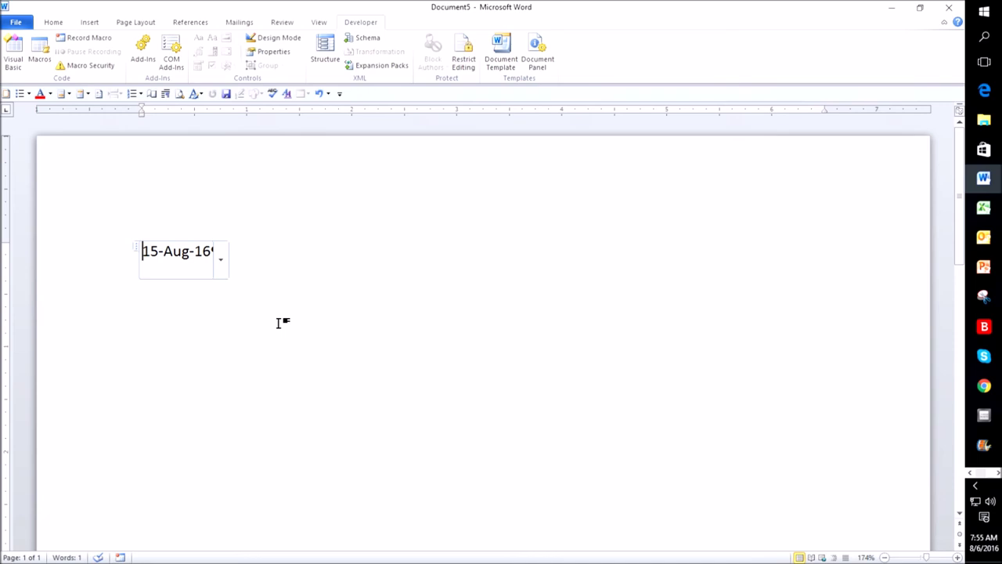
left_click(299, 268)
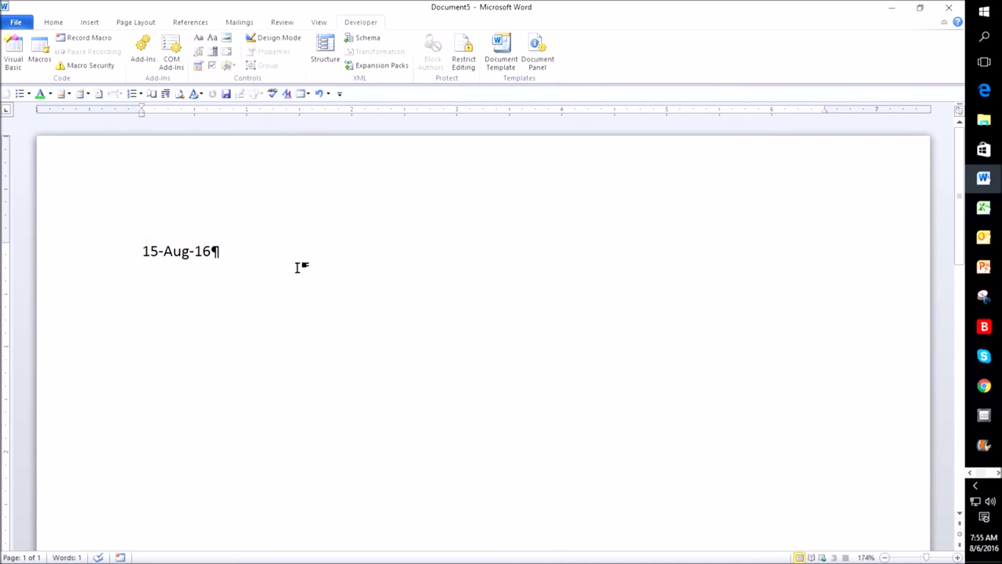
- Add a second date picker content control on a new line and review the display formats in its properties
key("Return")
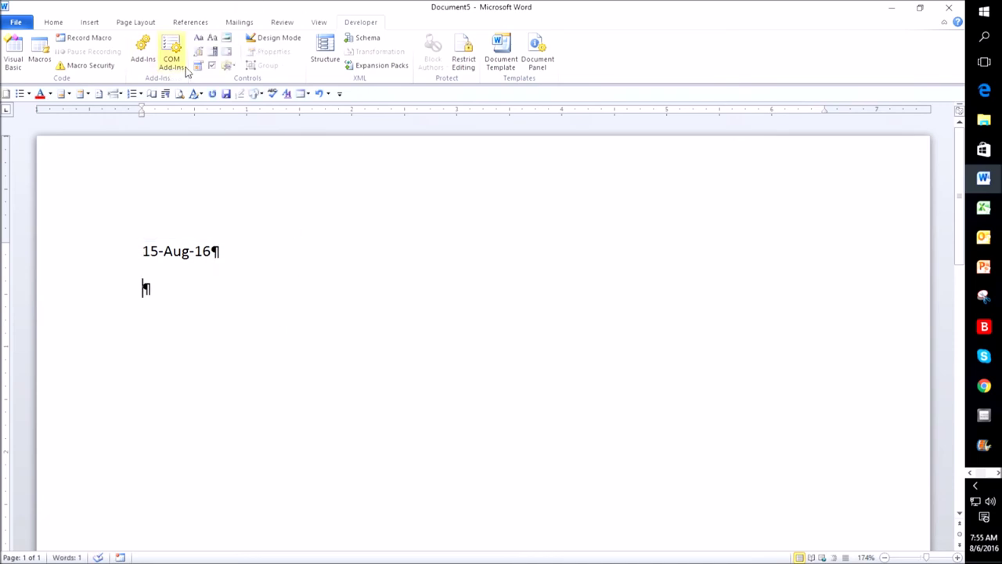
left_click(198, 67)
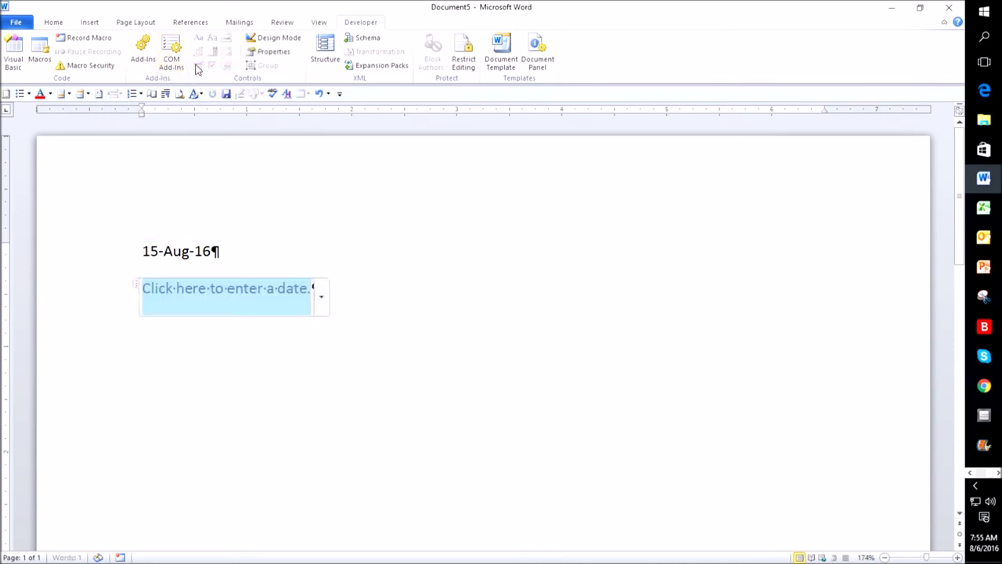
left_click(273, 53)
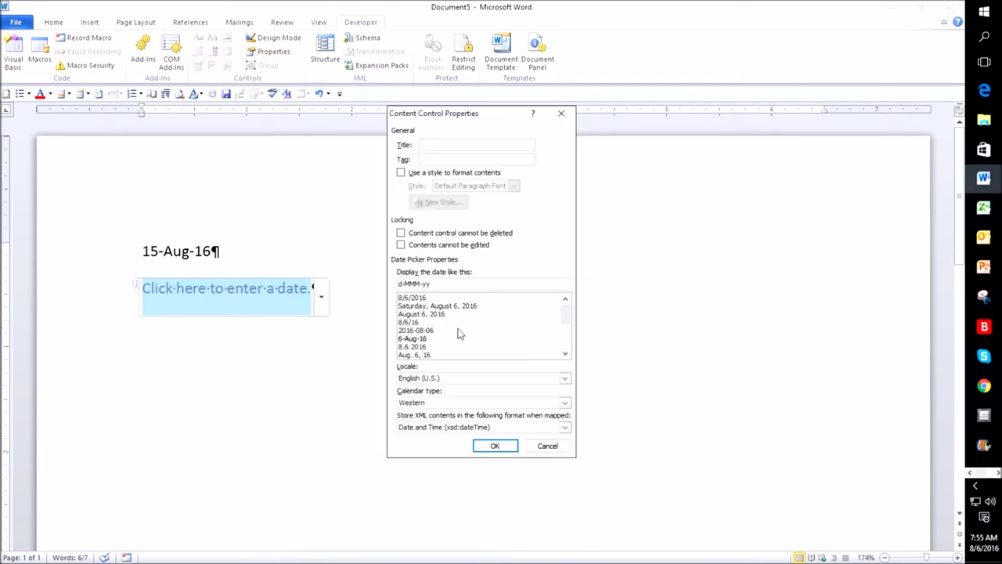
scroll(459, 325, "down", 2)
scroll(459, 327, "down", 1)
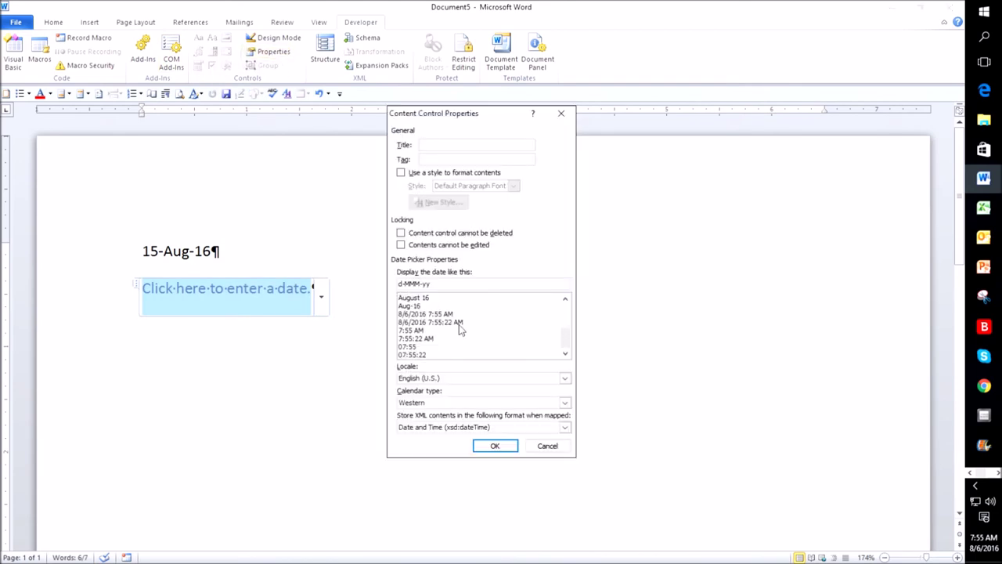
scroll(460, 329, "up", 3)
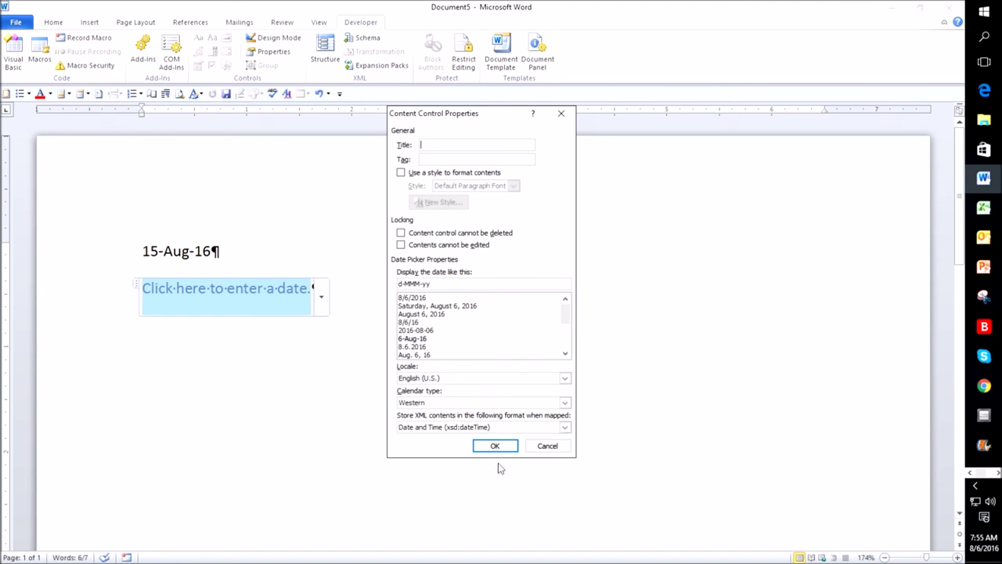
left_click(547, 445)
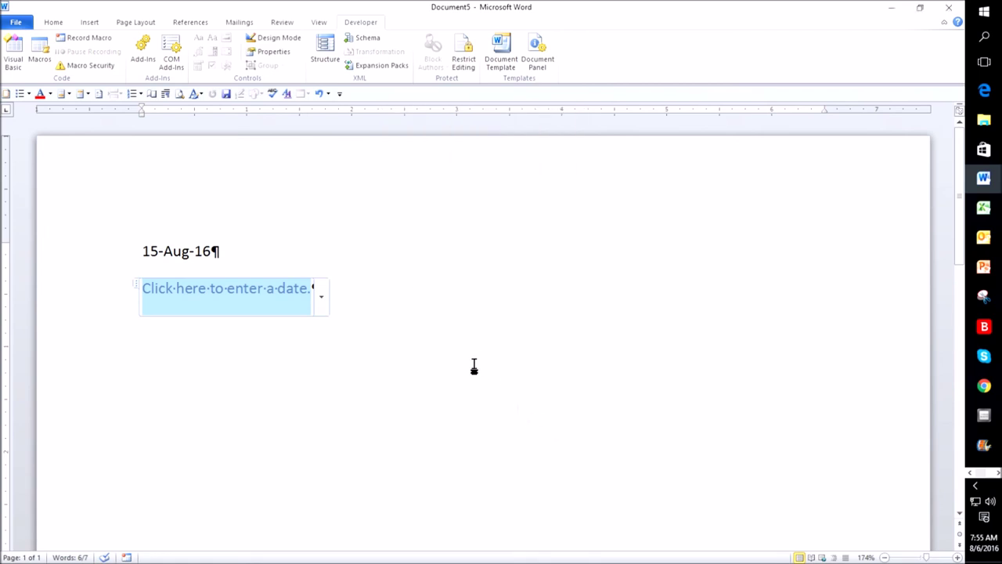